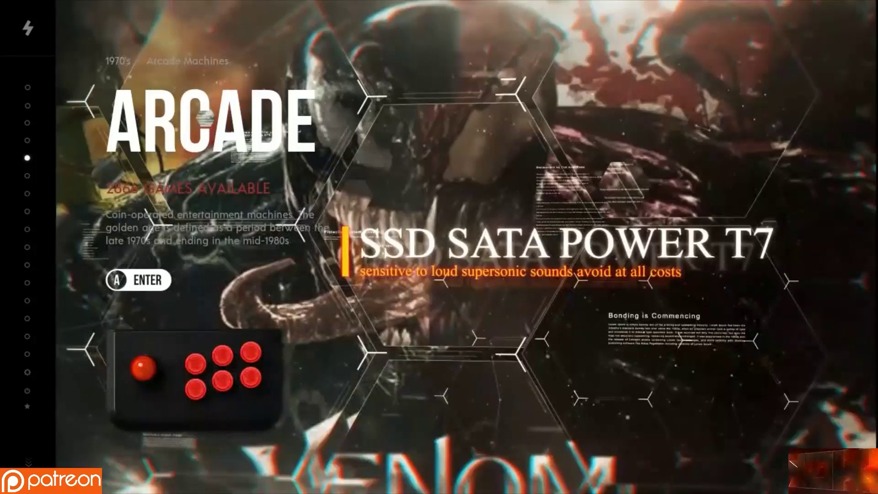
{"action": "key", "text": "Up"}
{"action": "key", "text": "Up"}
{"action": "key", "text": "Up"}
- Browse the system carousel around Arcade, Amstrad and Amiga, settling on 3DO
{"action": "key", "text": "Down"}
{"action": "key", "text": "Down"}
{"action": "key", "text": "Down"}
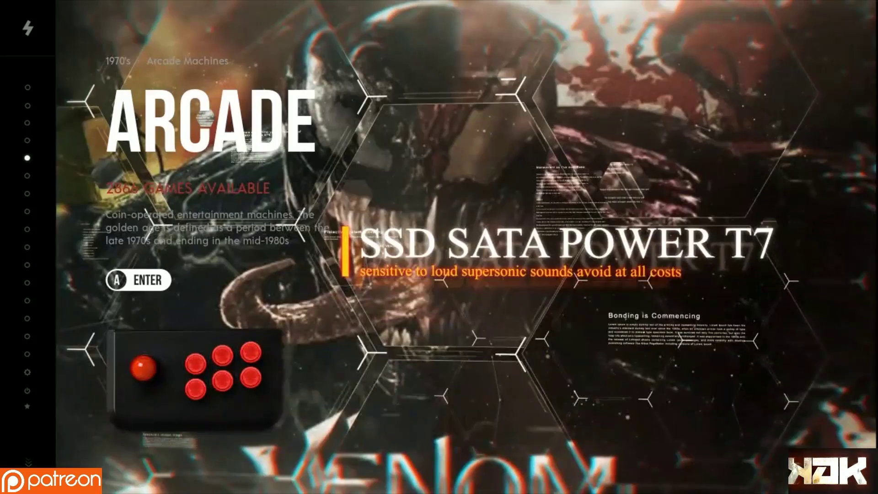
{"action": "key", "text": "Down"}
{"action": "key", "text": "Down"}
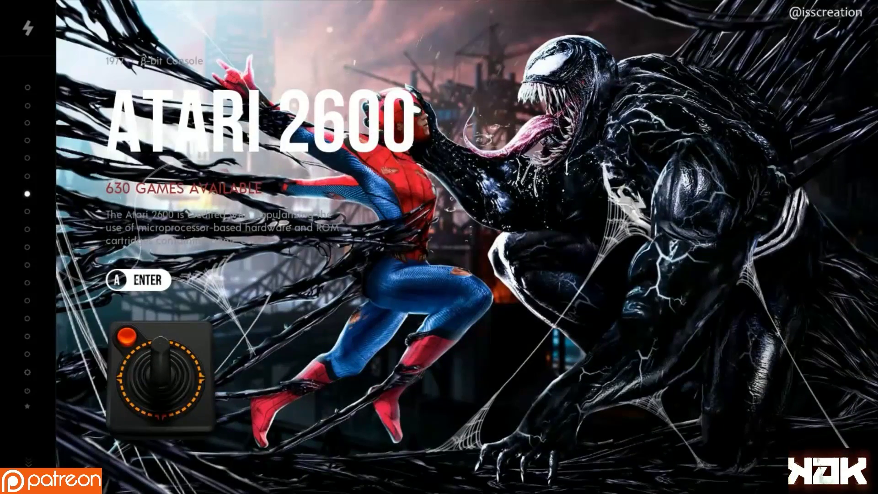
{"action": "key", "text": "Down"}
{"action": "key", "text": "Up"}
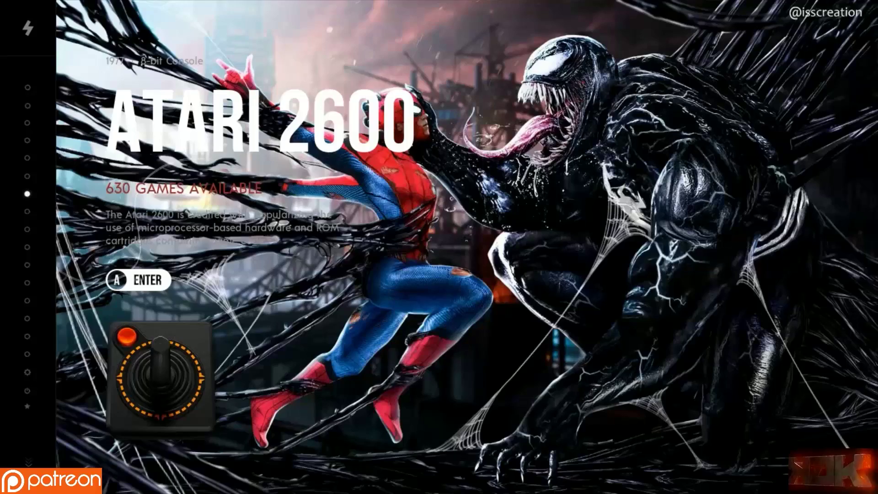
{"action": "key", "text": "Up"}
{"action": "key", "text": "Up"}
{"action": "key", "text": "Up"}
{"action": "key", "text": "Up"}
{"action": "key", "text": "Up"}
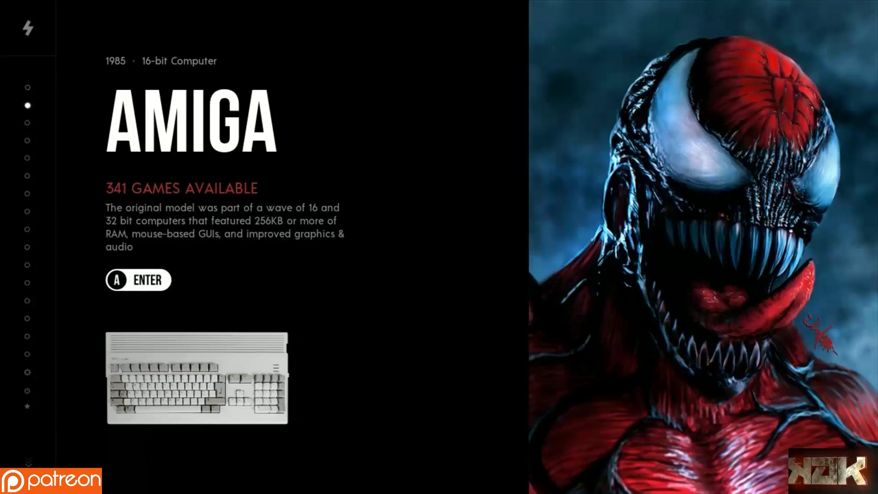
{"action": "key", "text": "Up"}
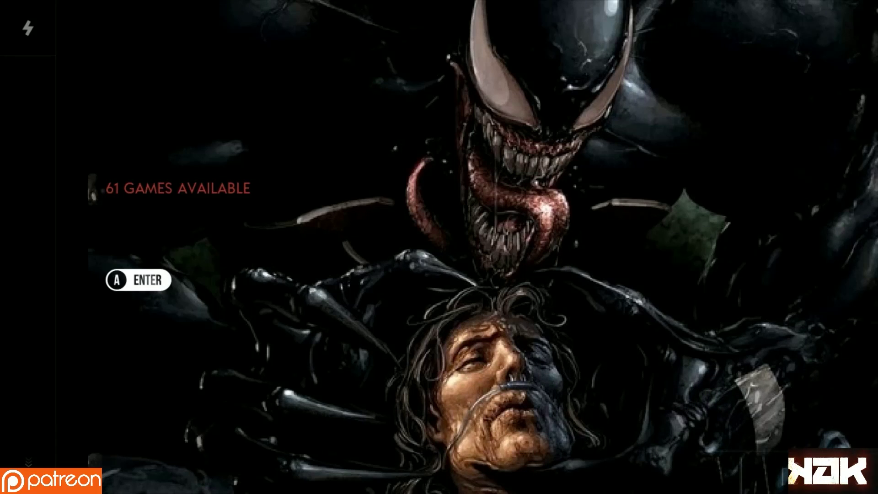
{"action": "key", "text": "Up"}
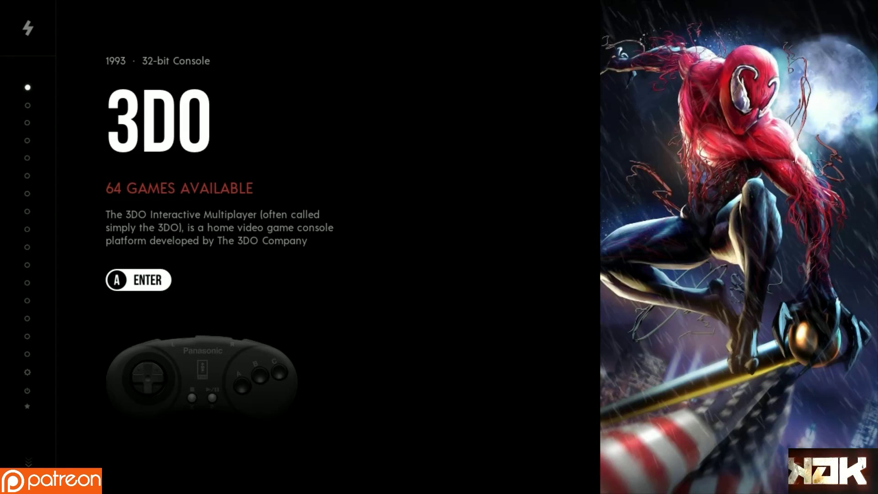
{"action": "key", "text": "Up"}
{"action": "key", "text": "Down"}
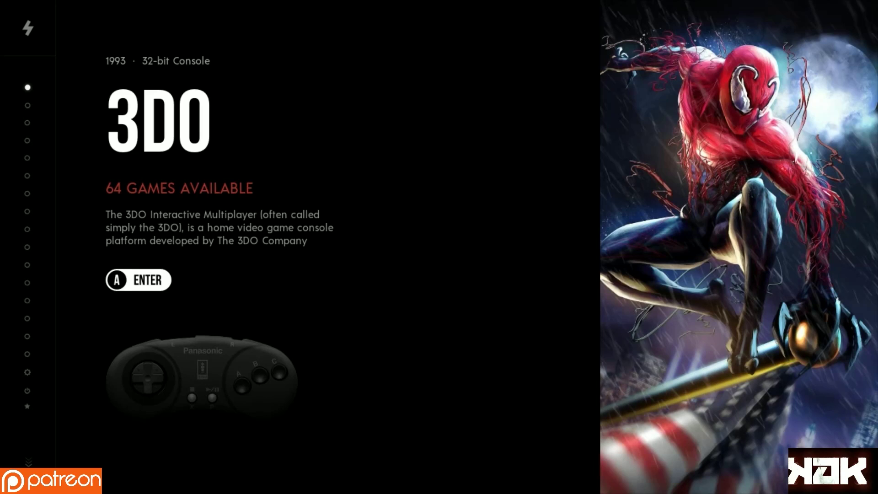
{"action": "key", "text": "Up"}
{"action": "key", "text": "Down"}
- Move past 3DO through Last Played and Custom collections to the Shoot 'em up genre
{"action": "key", "text": "Up"}
{"action": "key", "text": "Down"}
{"action": "key", "text": "Up"}
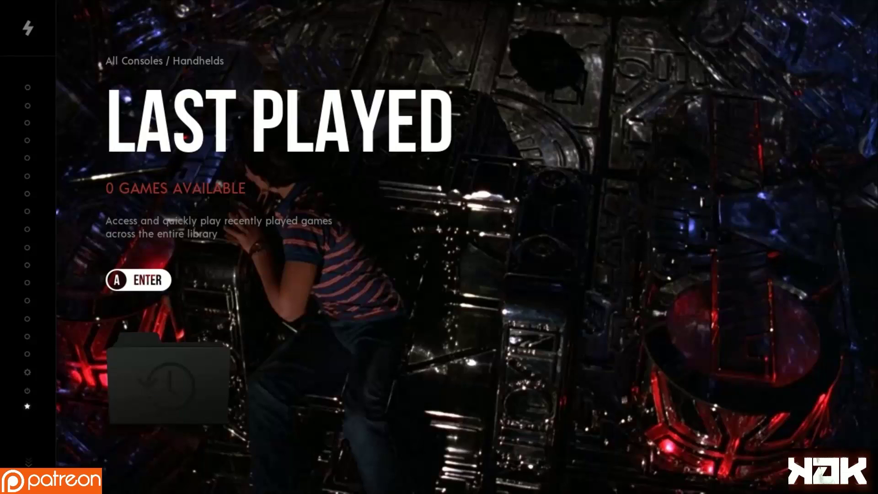
{"action": "key", "text": "Up"}
{"action": "key", "text": "Up"}
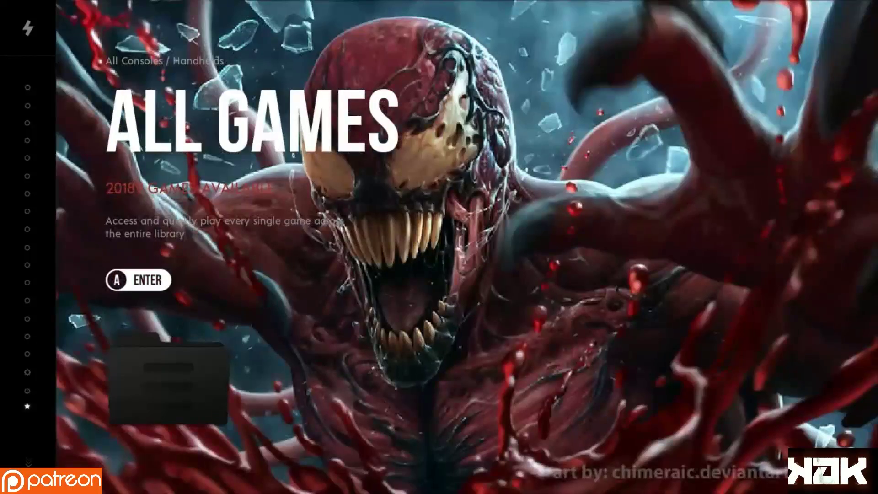
{"action": "key", "text": "Up"}
{"action": "key", "text": "Up"}
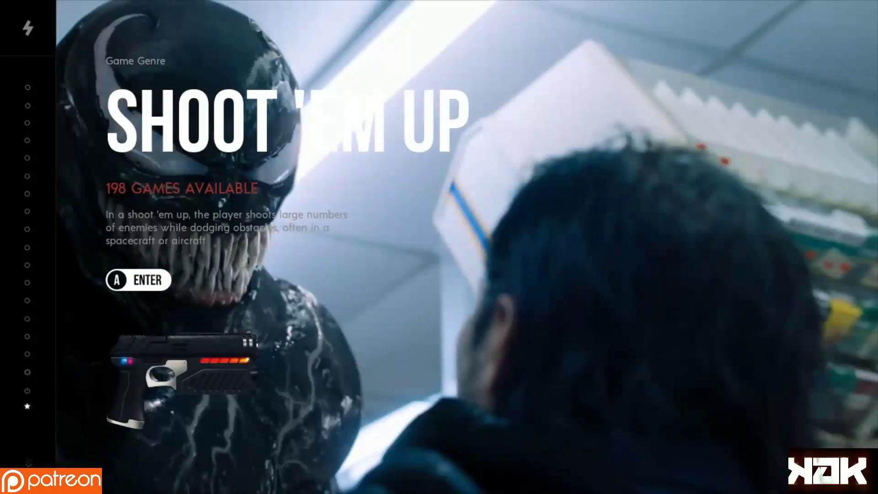
{"action": "key", "text": "Up"}
{"action": "key", "text": "Up"}
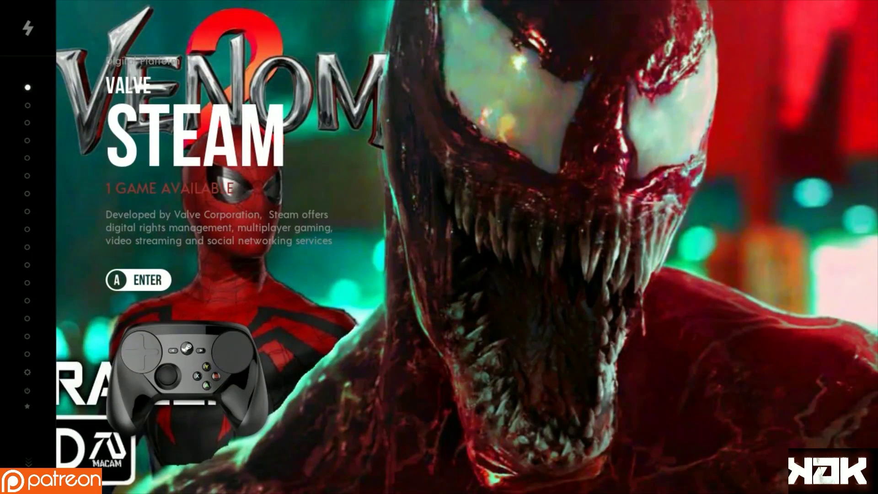
- Continue through Macintosh, WonderSwan, TurboGrafx-16 and Super Famicom to Options and enter it
{"action": "key", "text": "Up"}
{"action": "key", "text": "Up"}
{"action": "key", "text": "Up"}
{"action": "key", "text": "Up"}
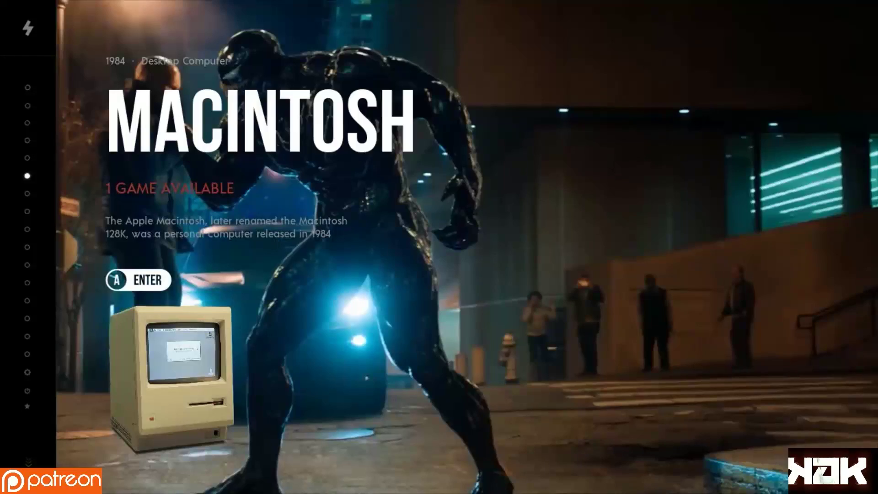
{"action": "key", "text": "Up"}
{"action": "key", "text": "Up"}
{"action": "key", "text": "Up"}
{"action": "key", "text": "Up"}
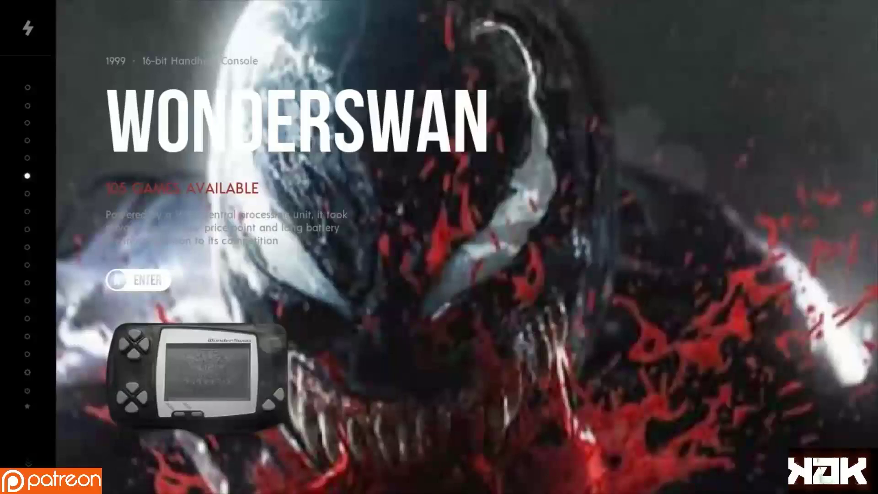
{"action": "key", "text": "Up"}
{"action": "key", "text": "Up"}
{"action": "key", "text": "Up"}
{"action": "key", "text": "Up"}
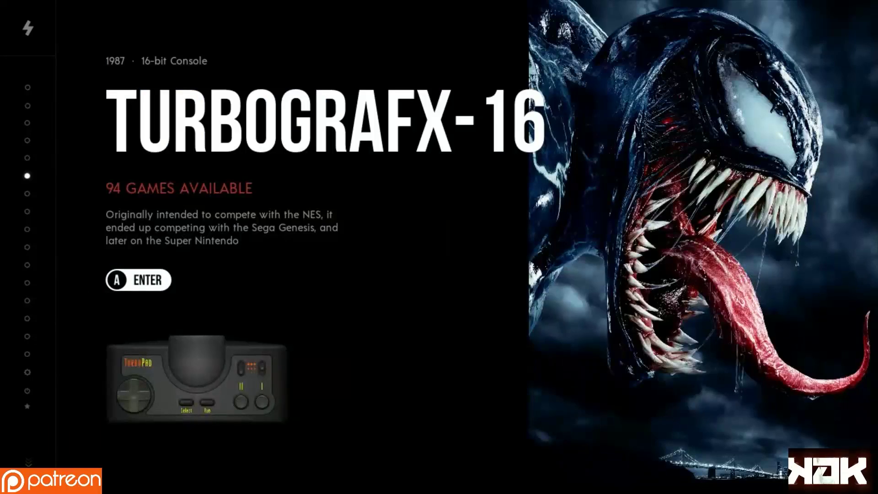
{"action": "key", "text": "Up"}
{"action": "key", "text": "Up"}
{"action": "key", "text": "Up"}
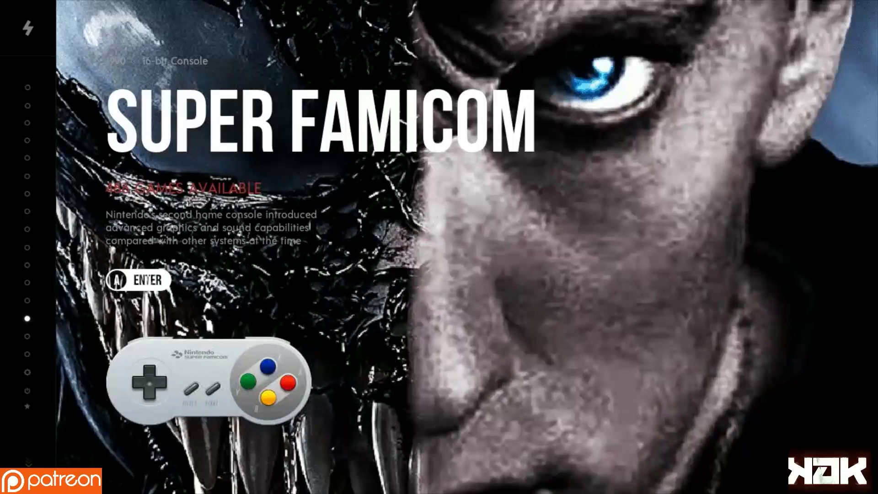
{"action": "key", "text": "Up"}
{"action": "key", "text": "Up"}
{"action": "key", "text": "Up"}
{"action": "key", "text": "Up"}
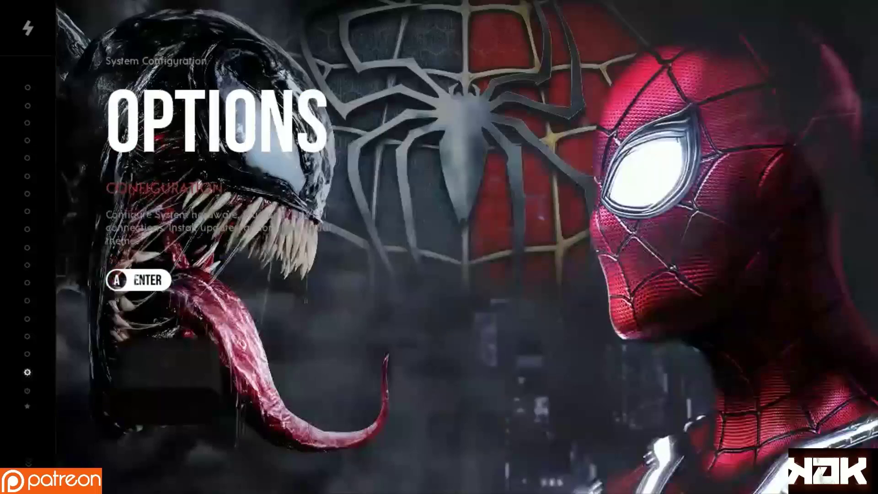
{"action": "key", "text": "Return"}
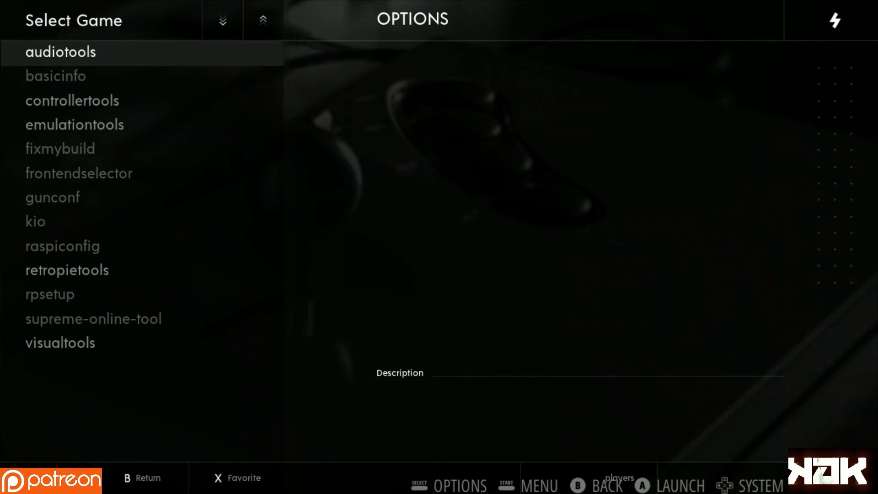
- Highlight raspiconfig in the Options tool list and launch it
{"action": "key", "text": "Down"}
{"action": "key", "text": "Down"}
{"action": "key", "text": "Down"}
{"action": "key", "text": "Down"}
{"action": "key", "text": "Down"}
{"action": "key", "text": "Down"}
{"action": "key", "text": "Down"}
{"action": "key", "text": "Down"}
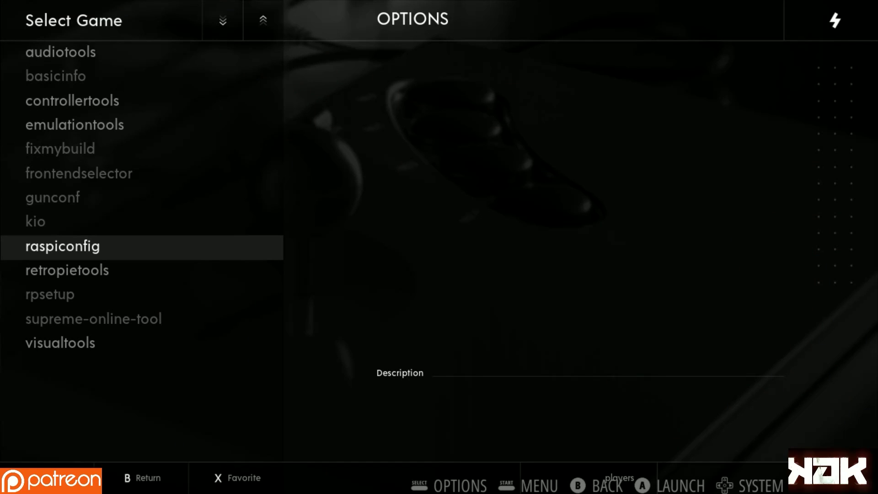
{"action": "key", "text": "Return"}
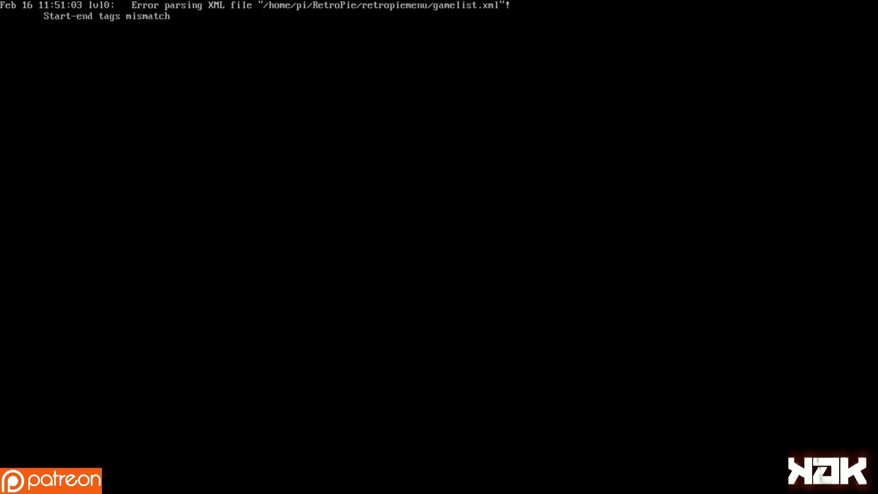
- Look into 6 Advanced Options down to Boot Order, then return to the main menu
{"action": "key", "text": "Down"}
{"action": "key", "text": "Down"}
{"action": "key", "text": "Down"}
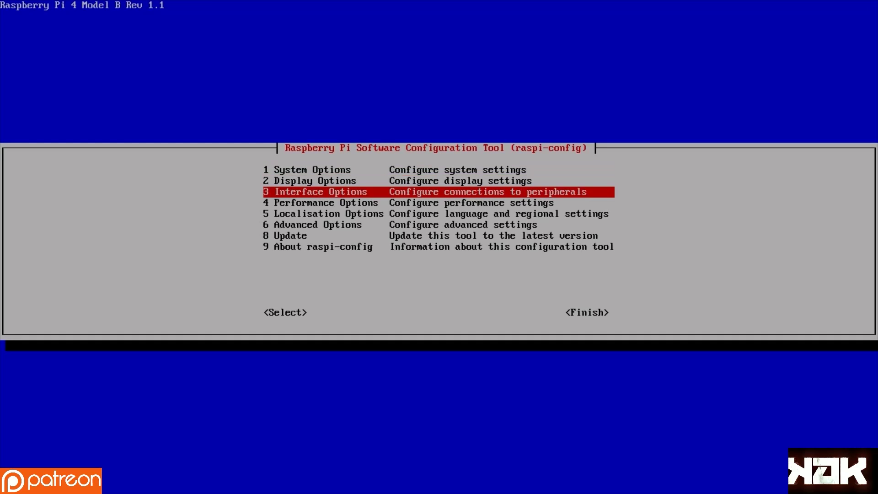
{"action": "key", "text": "Down"}
{"action": "key", "text": "Down"}
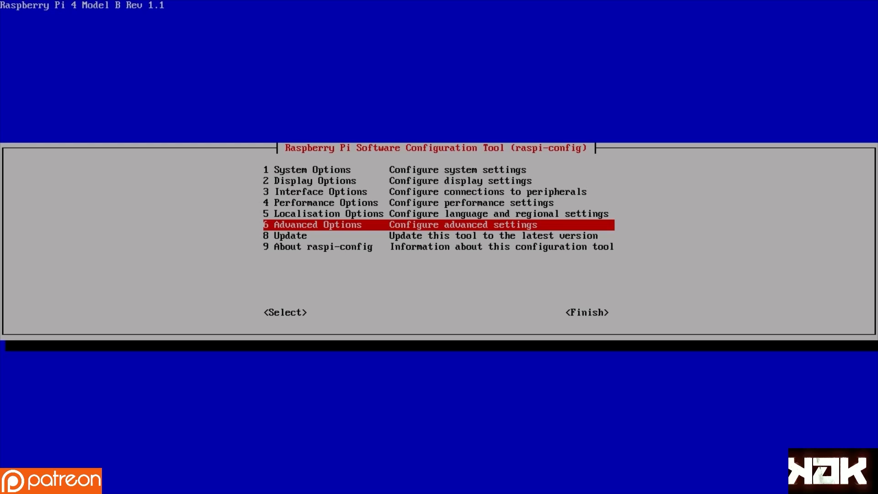
{"action": "key", "text": "Tab"}
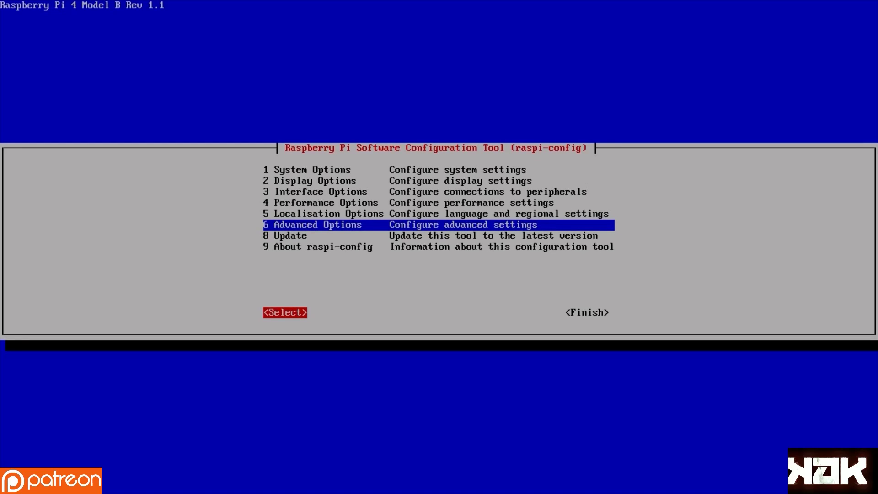
{"action": "key", "text": "Return"}
{"action": "key", "text": "Down"}
{"action": "key", "text": "Down"}
{"action": "key", "text": "Down"}
{"action": "key", "text": "Down"}
{"action": "key", "text": "Down"}
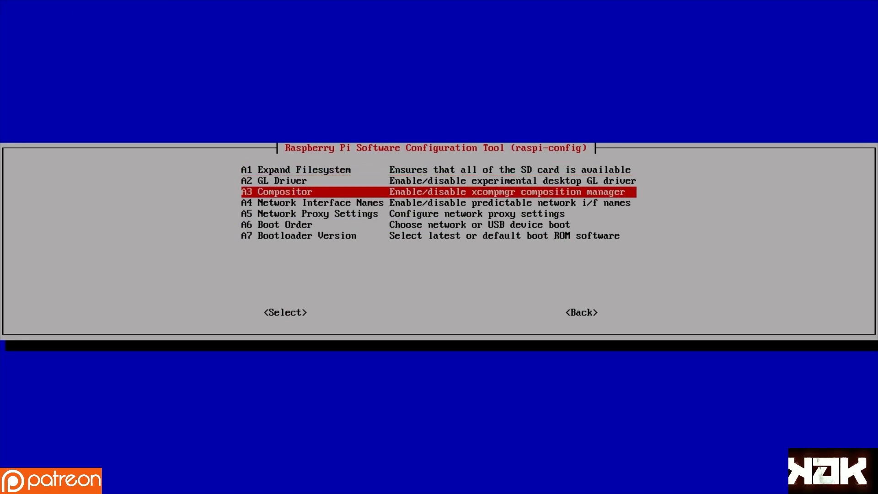
{"action": "key", "text": "Tab"}
{"action": "key", "text": "Tab"}
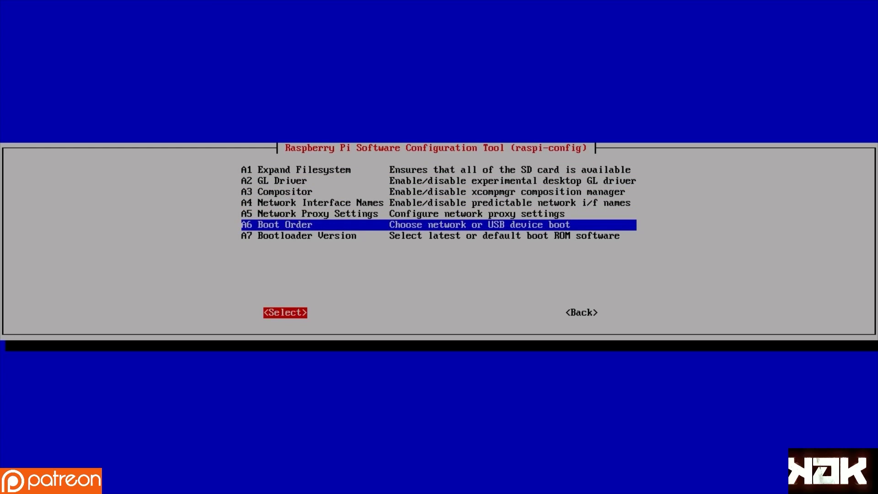
{"action": "key", "text": "Return"}
- Open 4 Performance Options and highlight the GPU Memory entry
{"action": "key", "text": "Down"}
{"action": "key", "text": "Down"}
{"action": "key", "text": "Down"}
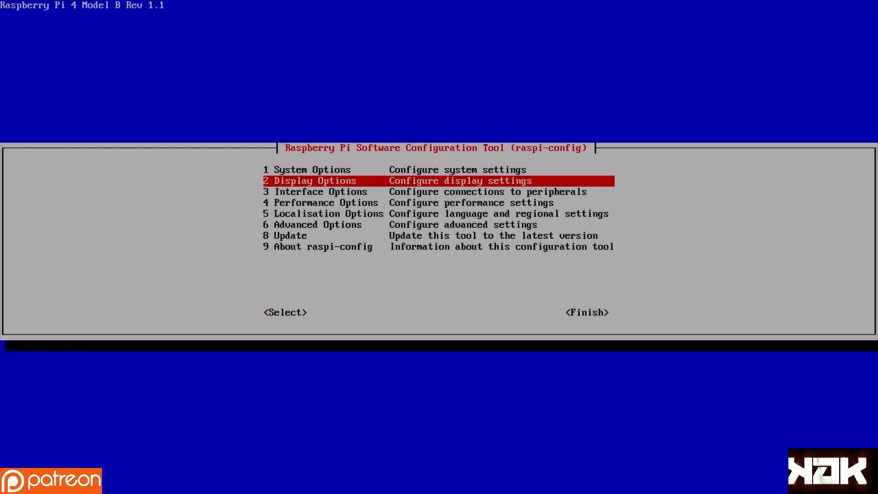
{"action": "key", "text": "Tab"}
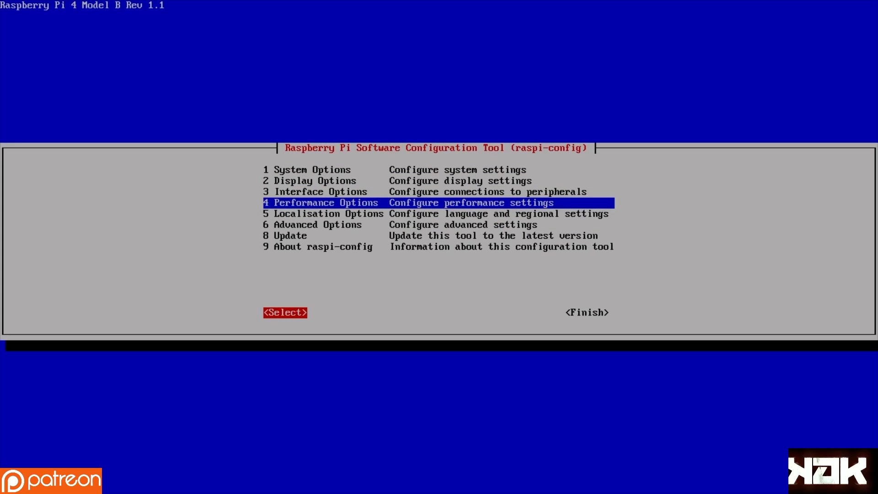
{"action": "key", "text": "Return"}
{"action": "key", "text": "Down"}
{"action": "key", "text": "Tab"}
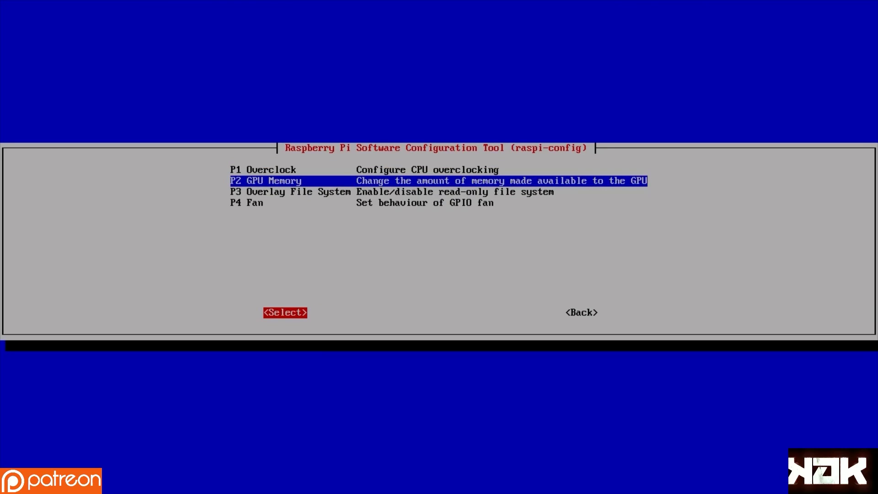
- Open the P2 GPU Memory prompt, showing 320 MB
{"action": "key", "text": "Return"}
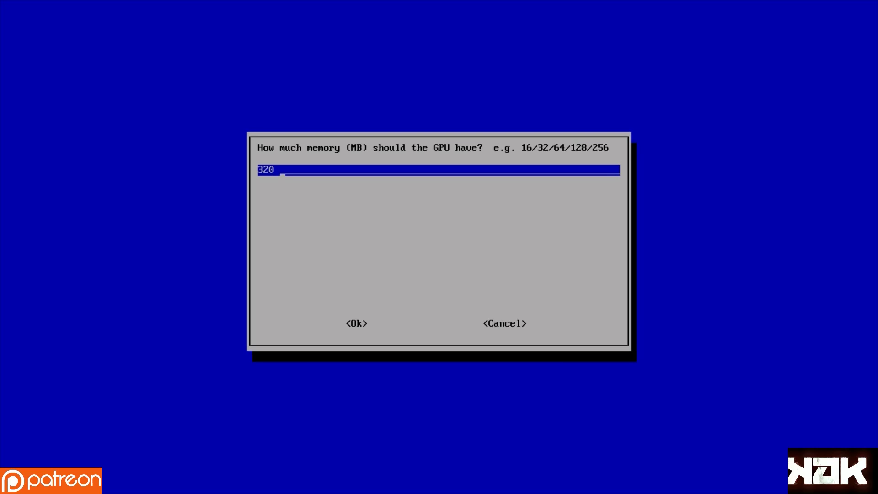
- Cancel the GPU memory dialog, keeping the value at 320 MB
{"action": "key", "text": "Tab"}
{"action": "key", "text": "Tab"}
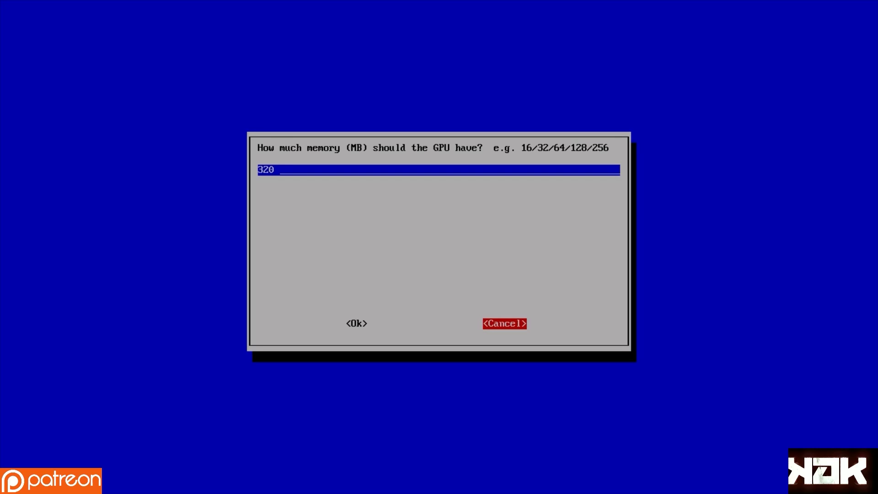
{"action": "key", "text": "Left"}
{"action": "key", "text": "Right"}
{"action": "key", "text": "Return"}
- Choose <Finish> to quit raspi-config and return to the RetroPie Options list
{"action": "key", "text": "Tab"}
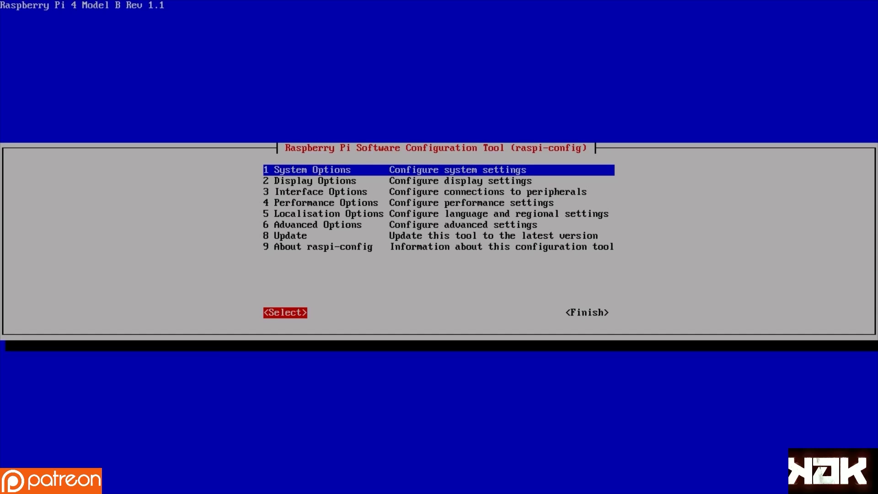
{"action": "key", "text": "Tab"}
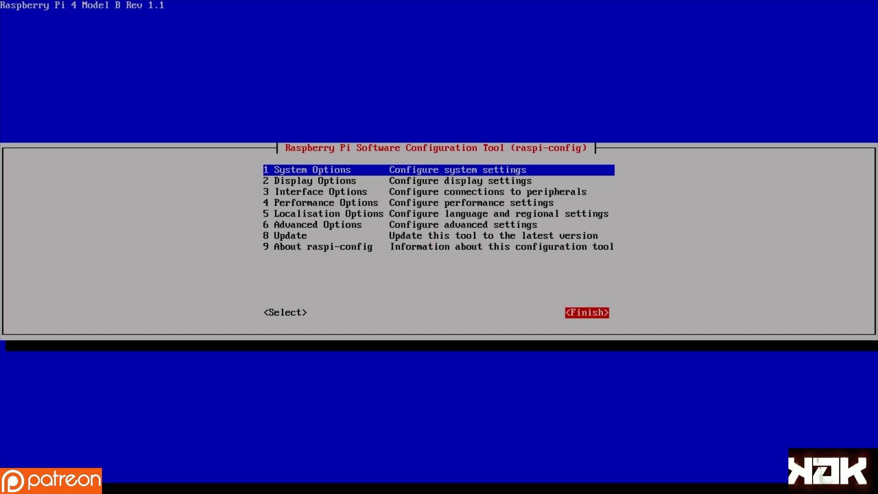
{"action": "key", "text": "Return"}
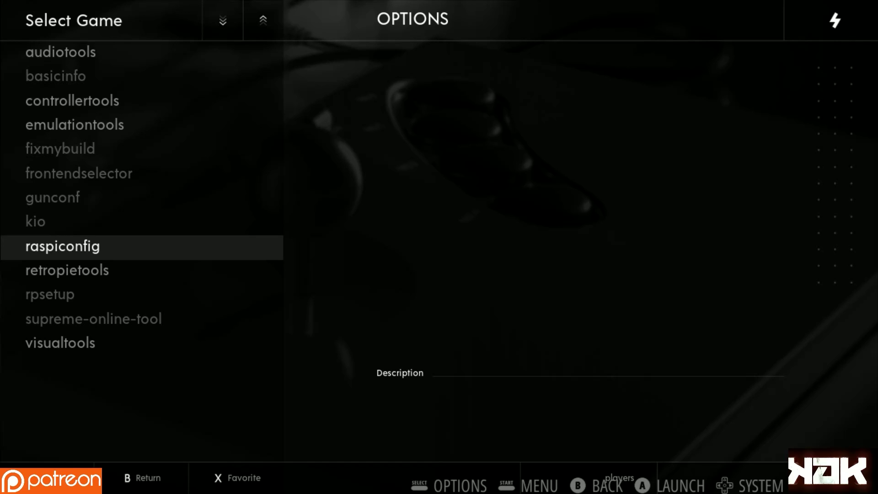
{"action": "key", "text": "Down"}
{"action": "key", "text": "Down"}
{"action": "key", "text": "Up"}
{"action": "key", "text": "Up"}
{"action": "key", "text": "Up"}
{"action": "key", "text": "Up"}
{"action": "key", "text": "Down"}
{"action": "key", "text": "Down"}
{"action": "key", "text": "Up"}
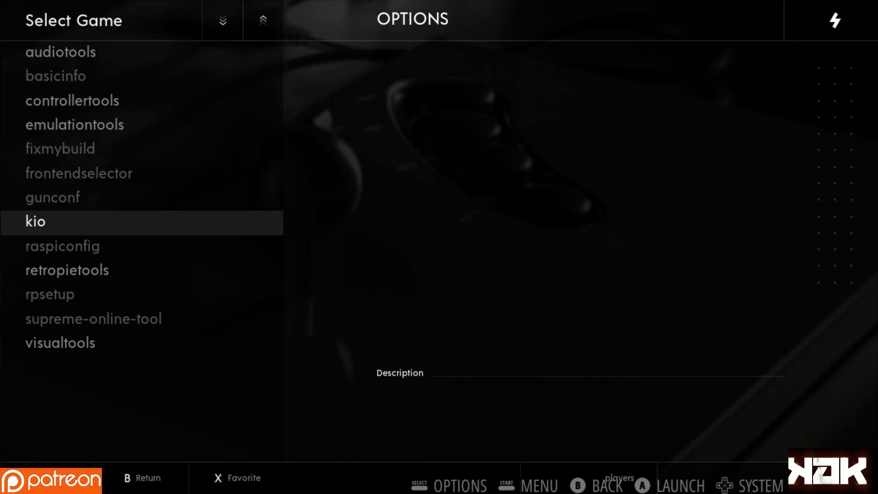
{"action": "key", "text": "Up"}
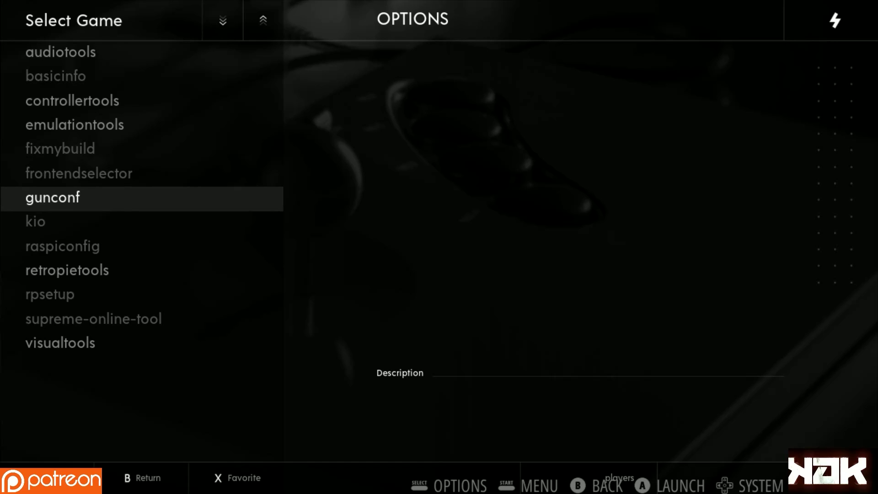